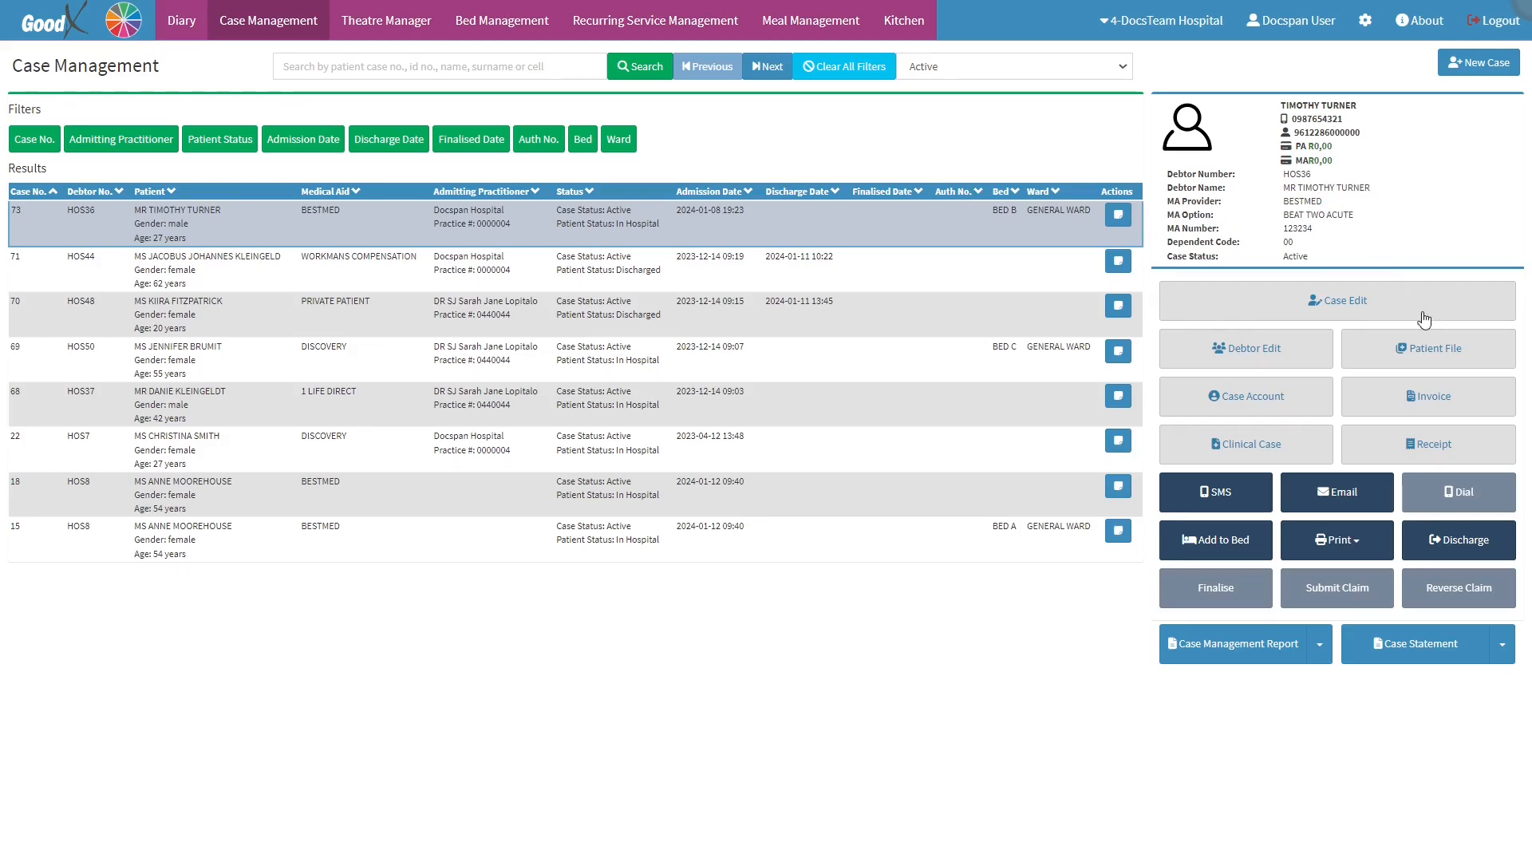
Open an invoice for the selected patient case and pick 2024-01-12 as the invoice date
click(1454, 397)
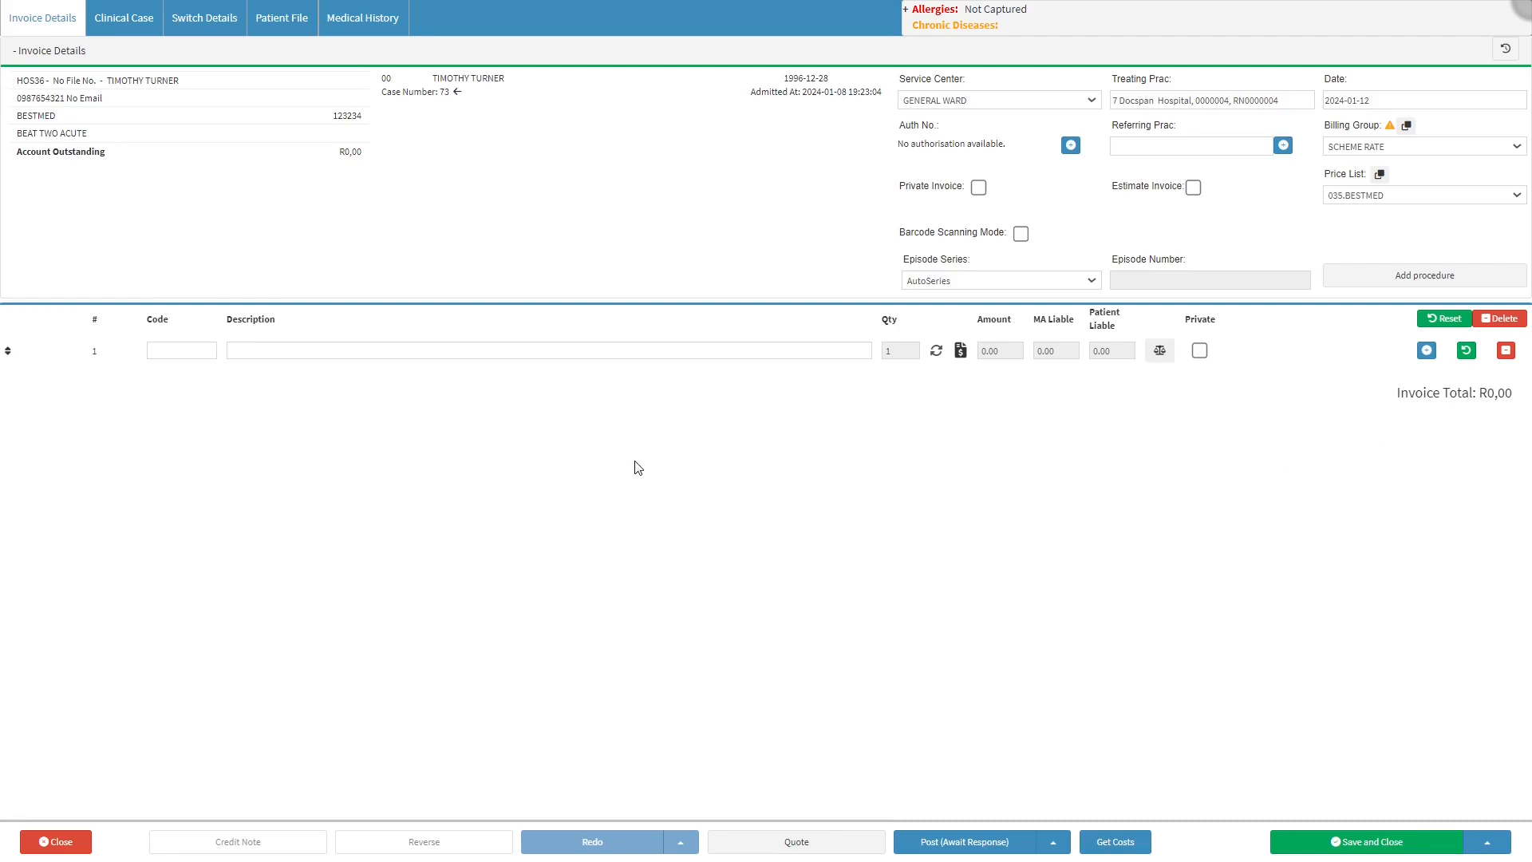
click(118, 56)
click(116, 55)
click(984, 82)
click(950, 102)
click(1128, 103)
click(1344, 101)
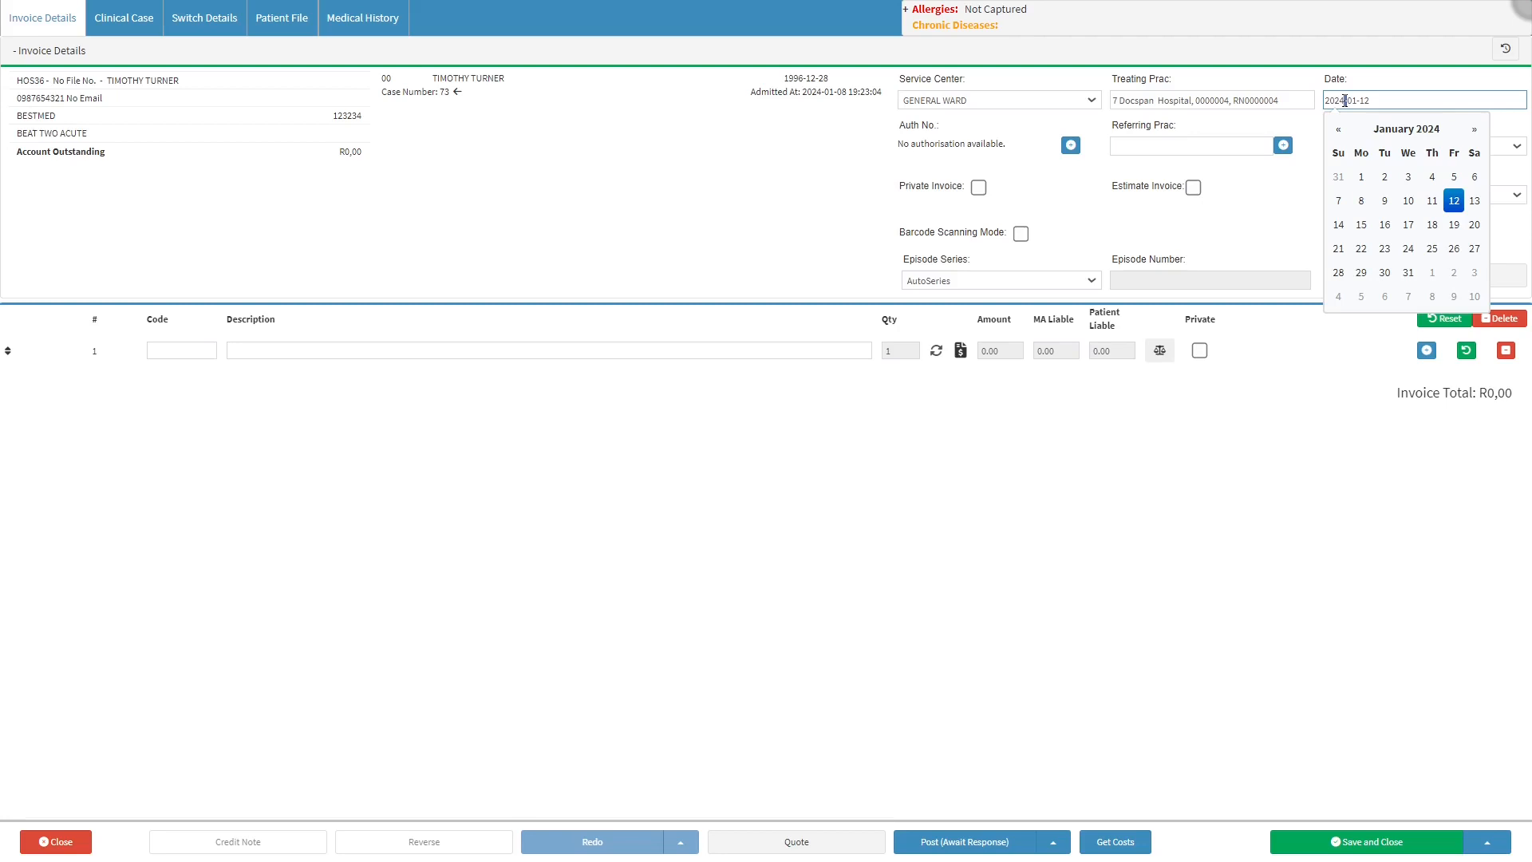
click(1448, 206)
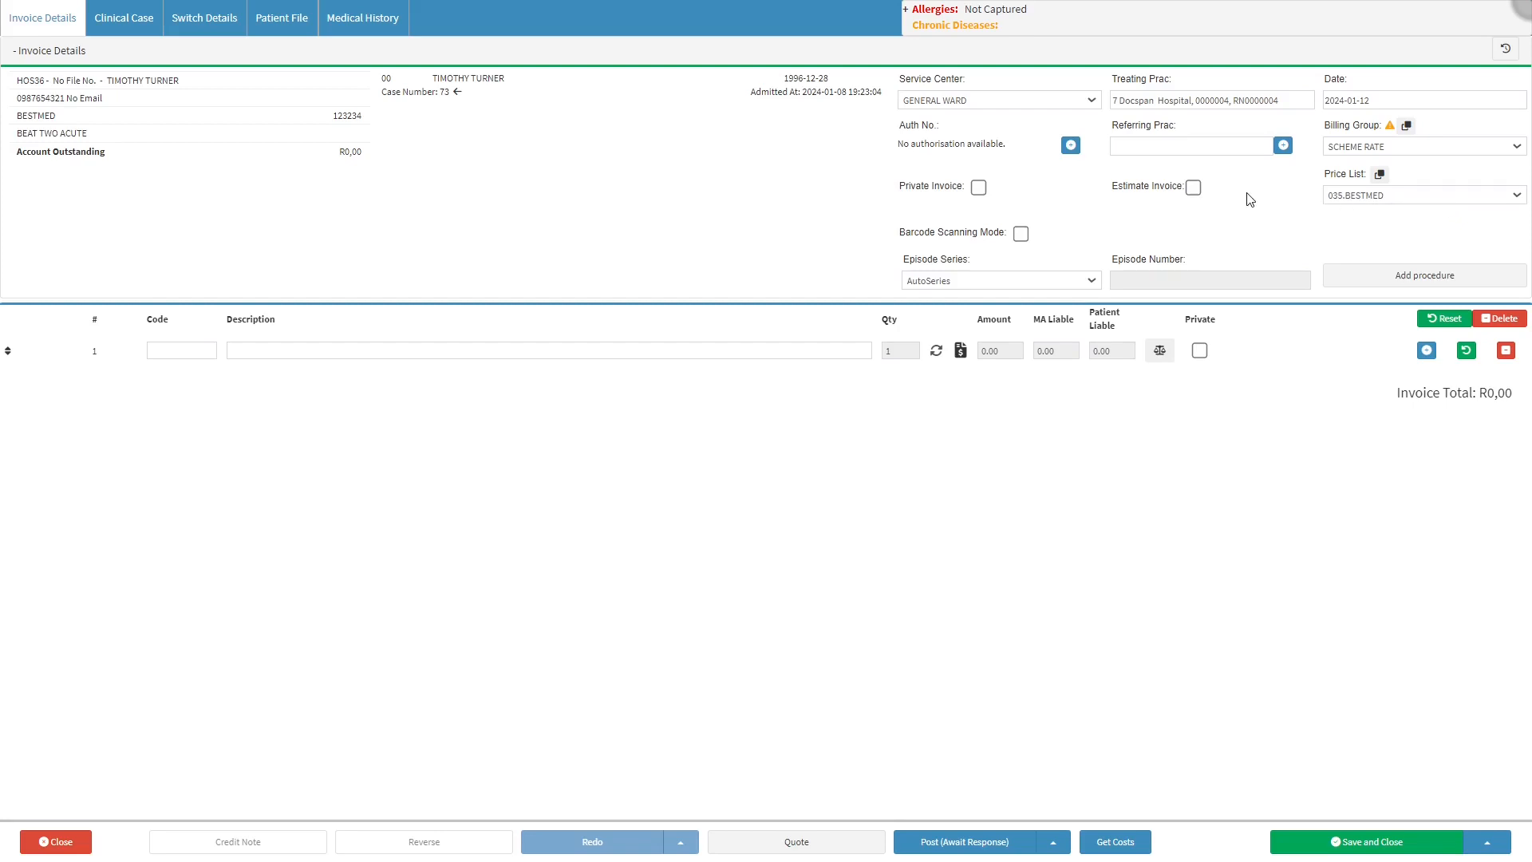
View the patient's previous authorisations and the list of referring practitioners, returning to the invoice without linking anything
click(944, 130)
click(1070, 147)
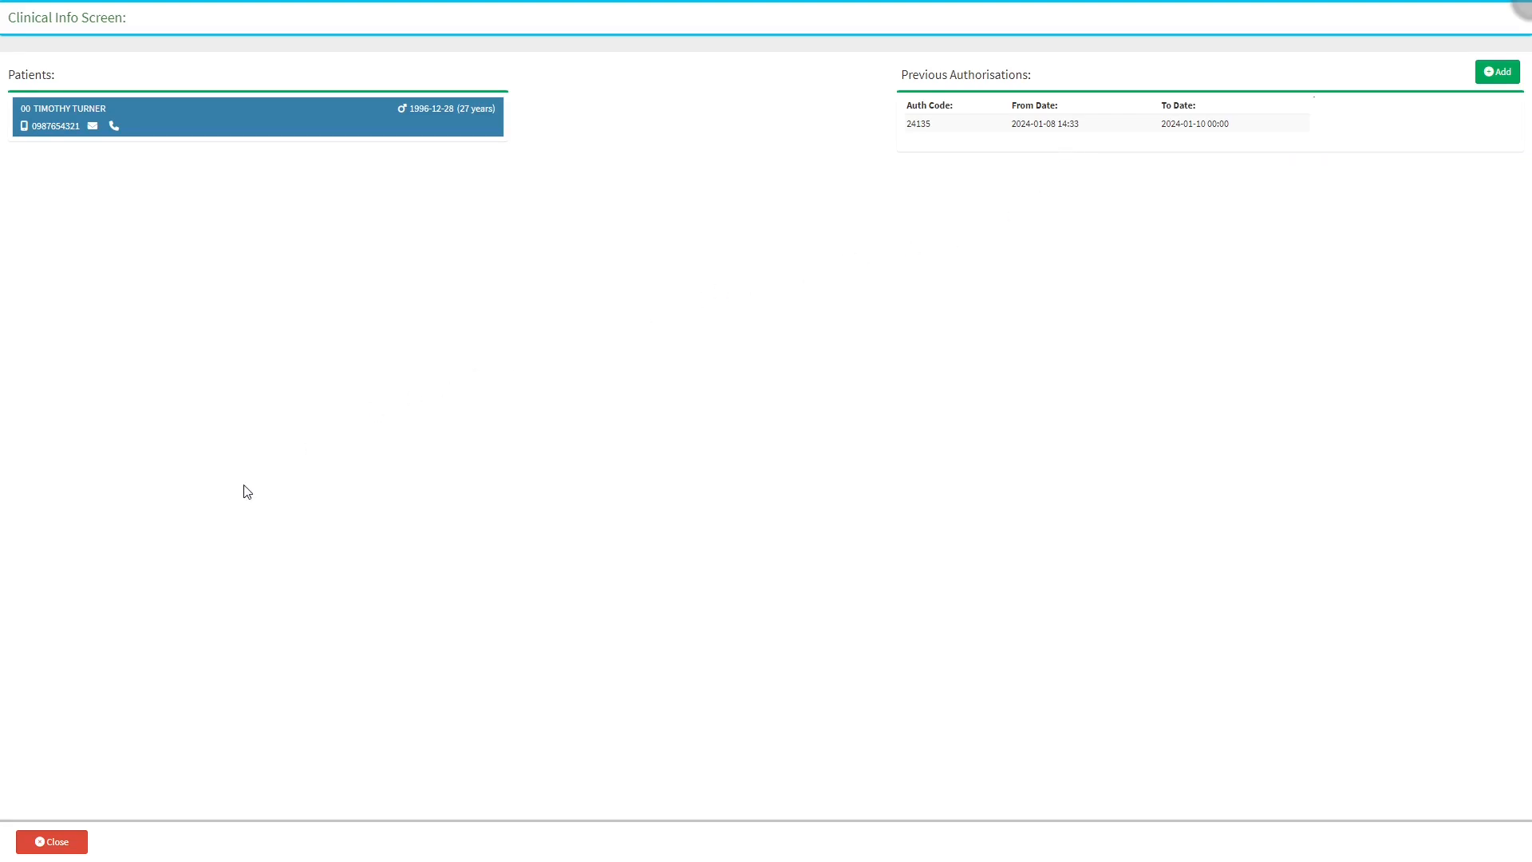
click(40, 841)
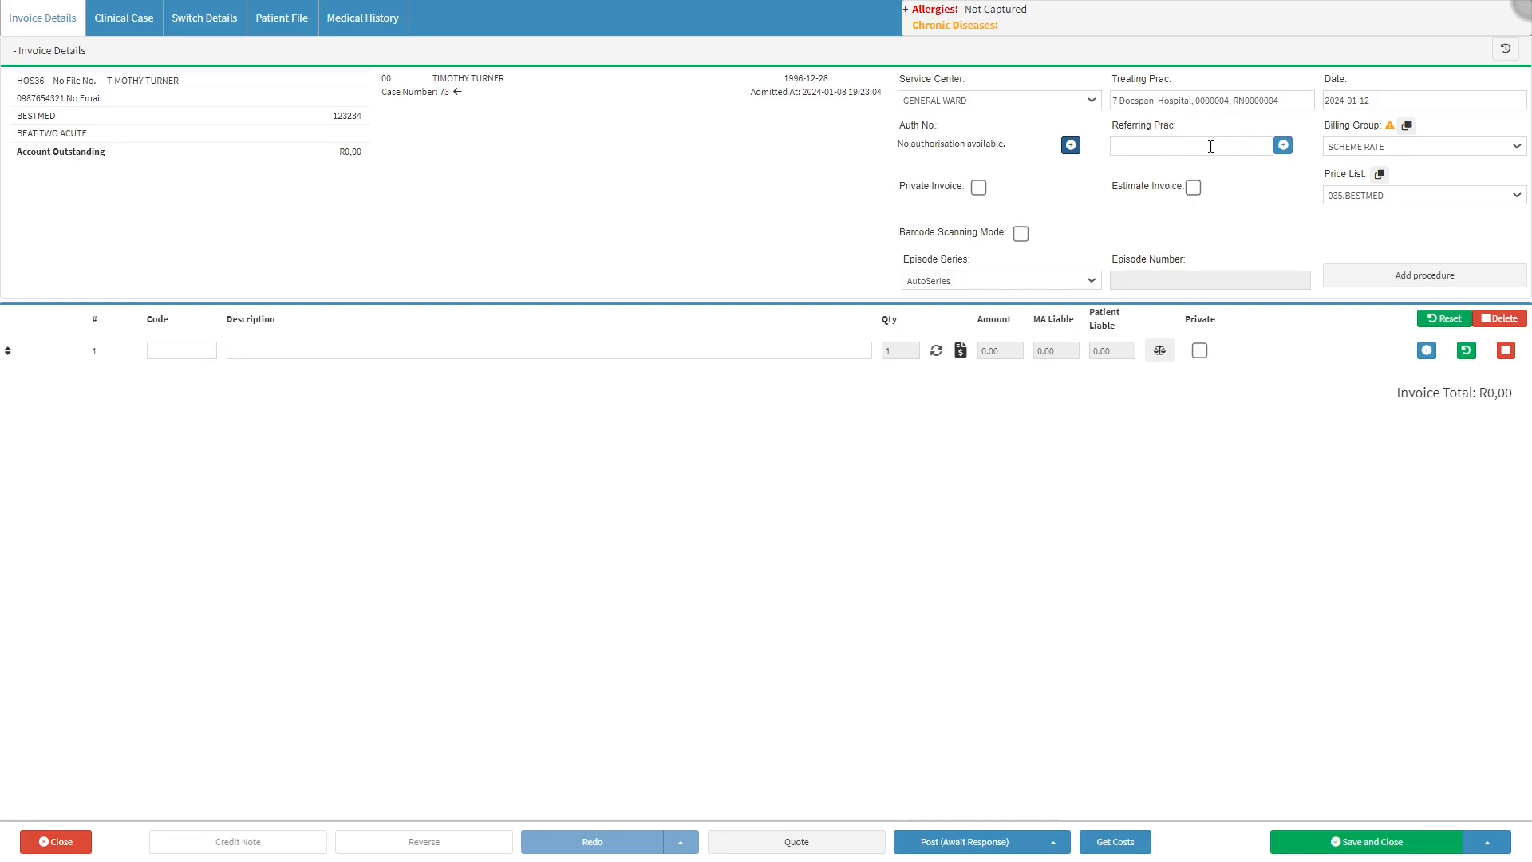
click(1282, 145)
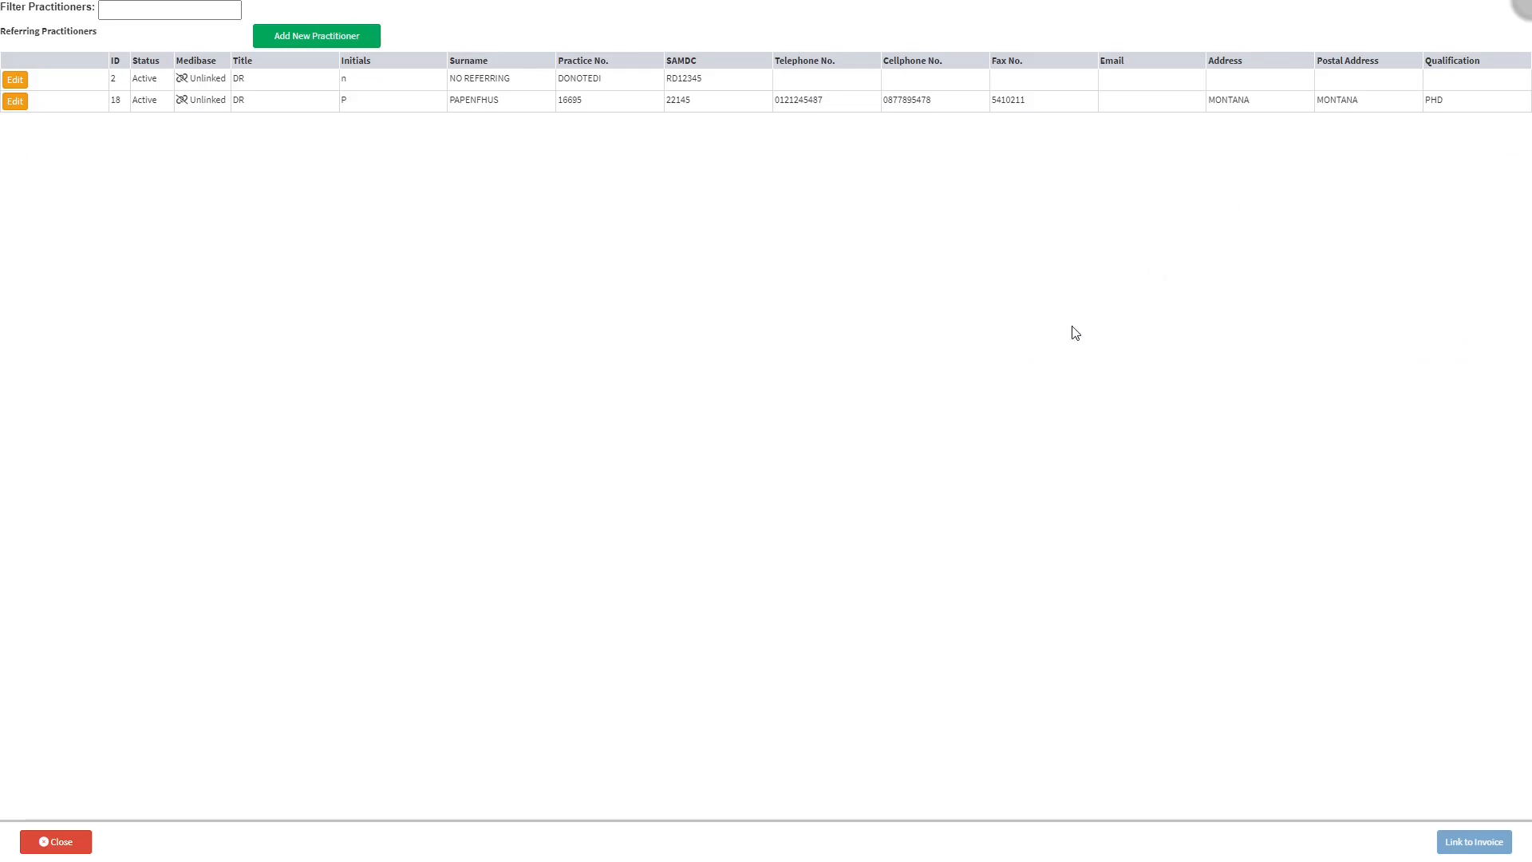
click(76, 849)
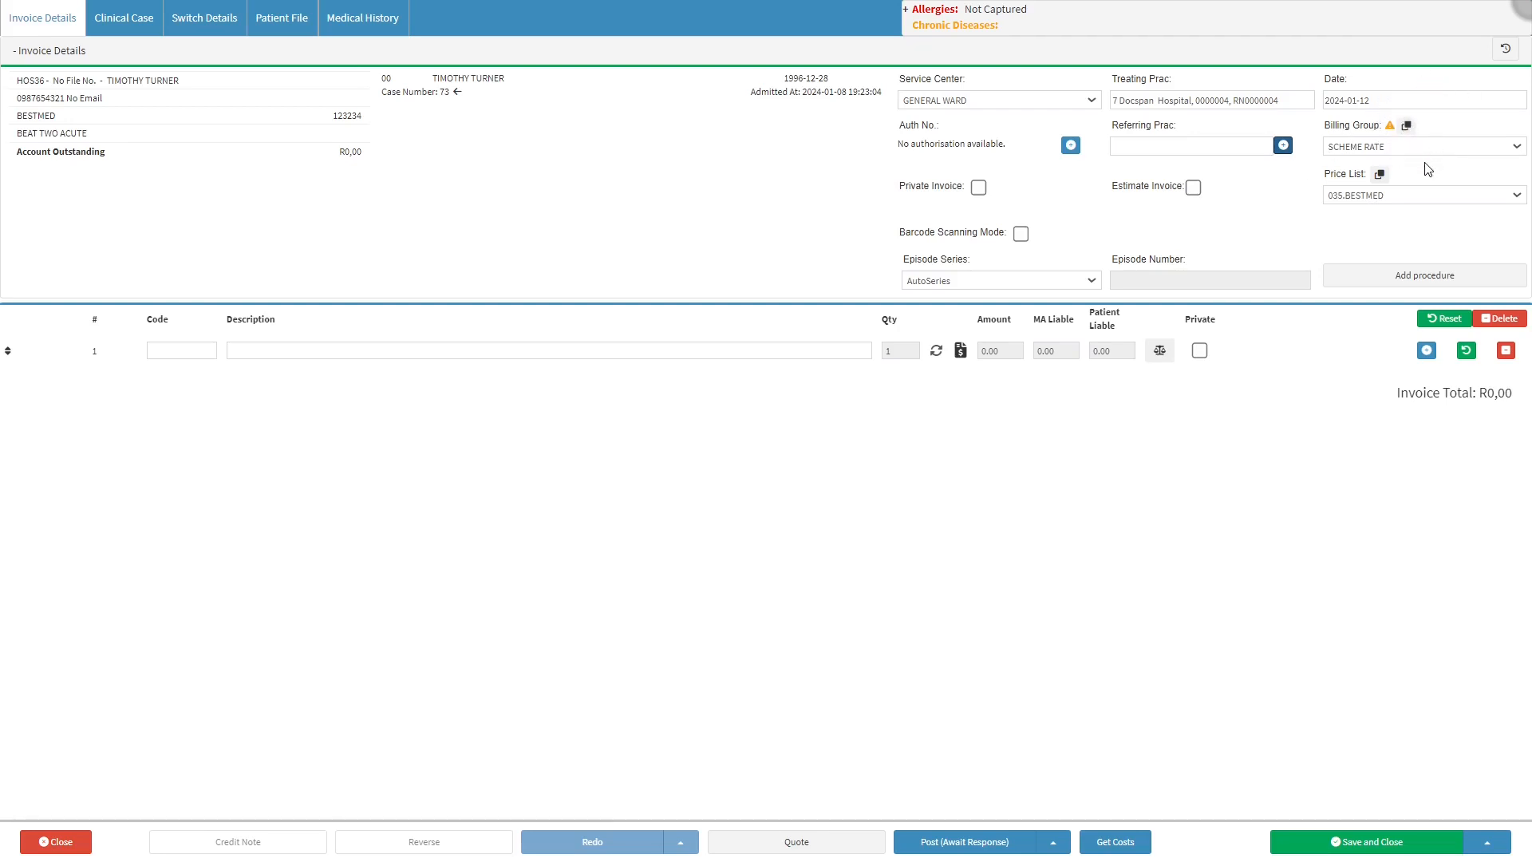
Examine the invoice's price list choices, invoice type and episode settings, and the billing item search for adding procedures
click(1395, 196)
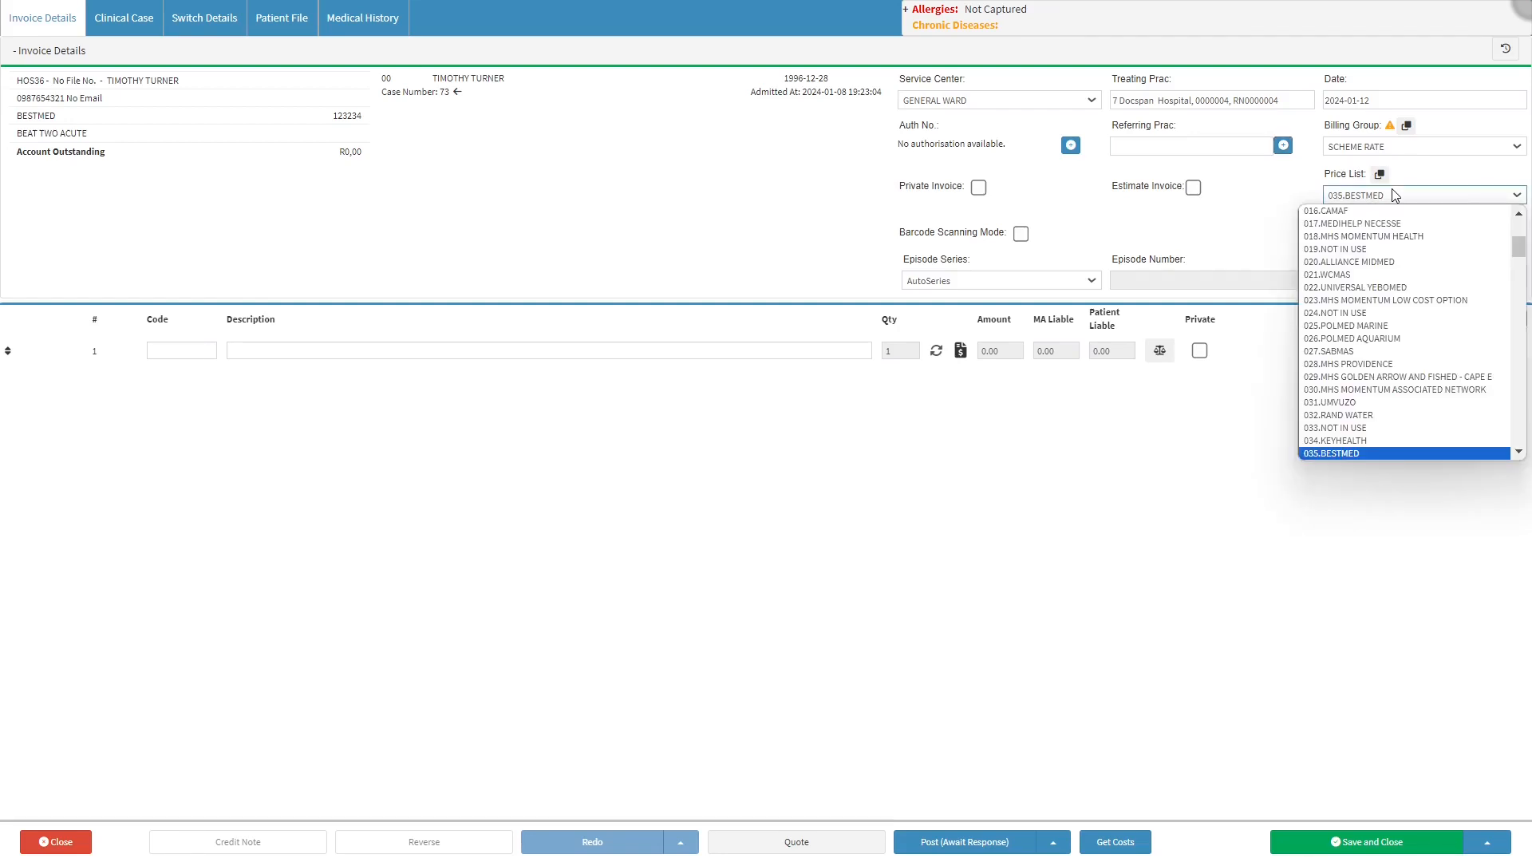
click(1392, 192)
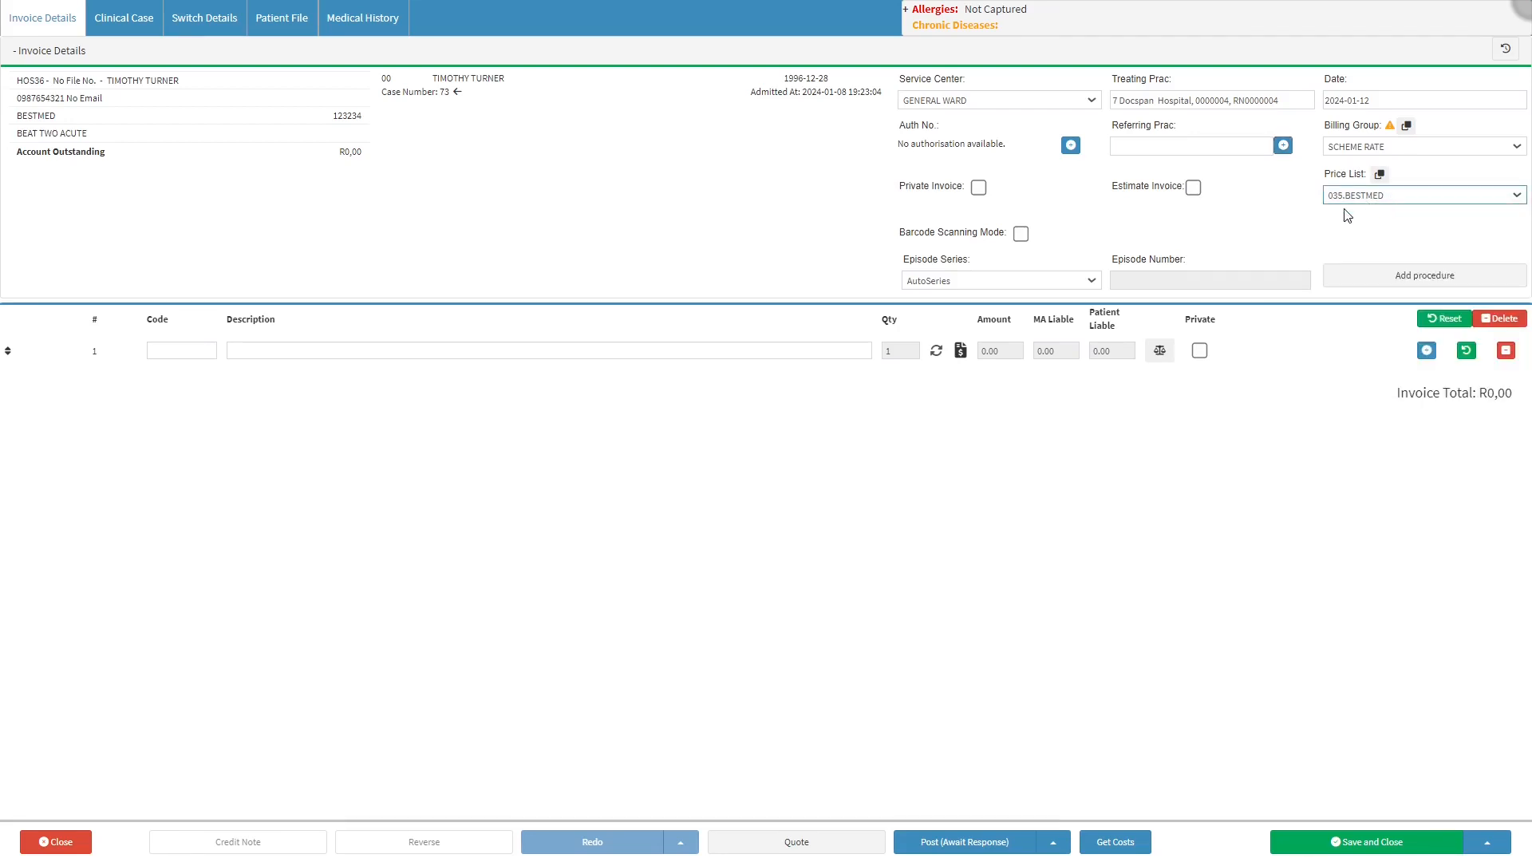
click(989, 190)
click(1207, 189)
click(1028, 235)
click(980, 258)
click(1192, 265)
click(1341, 278)
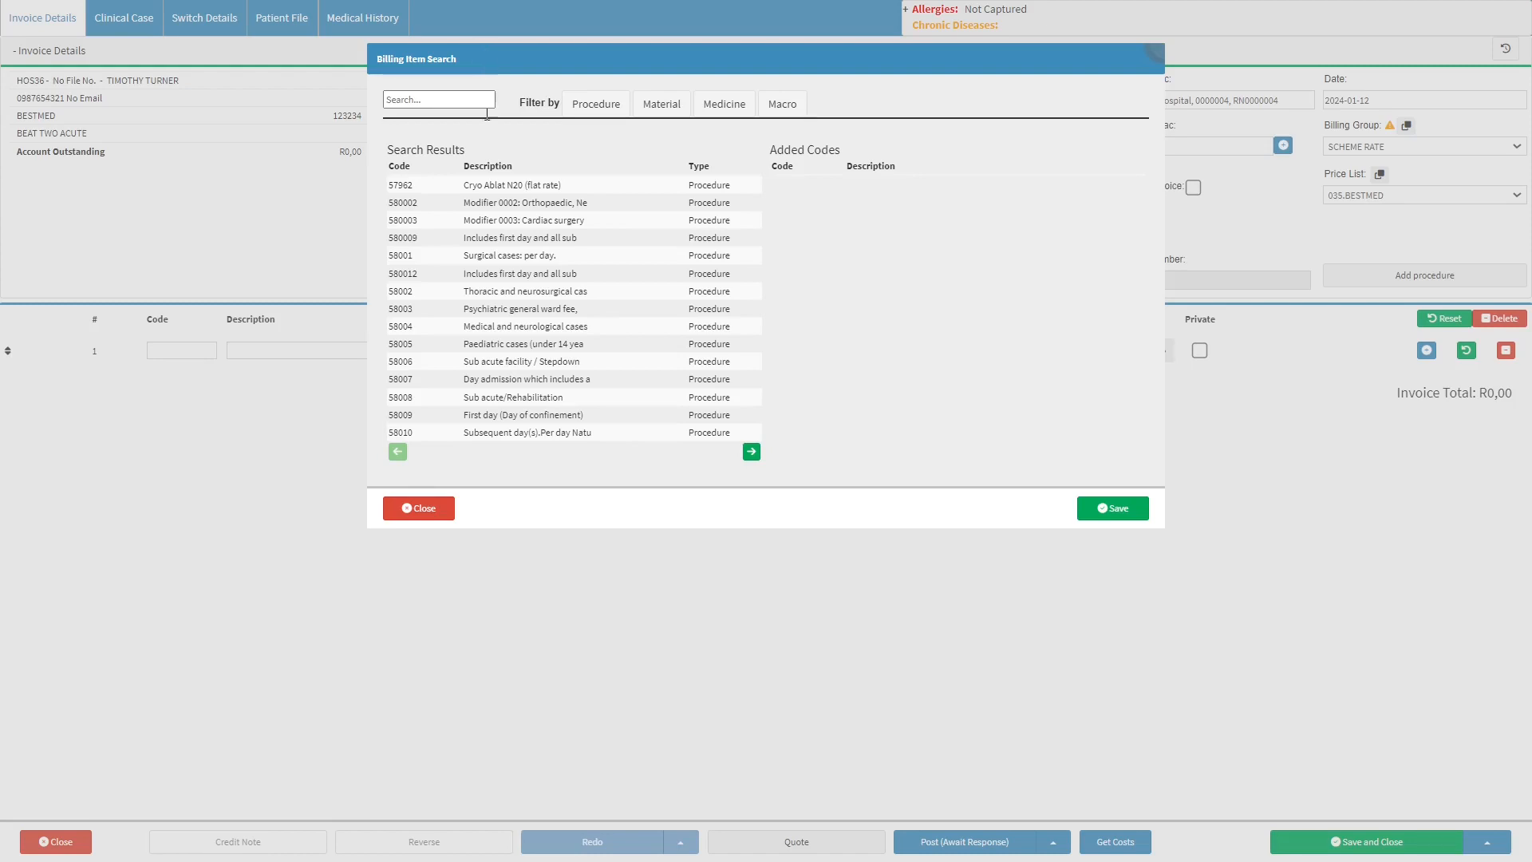
click(428, 515)
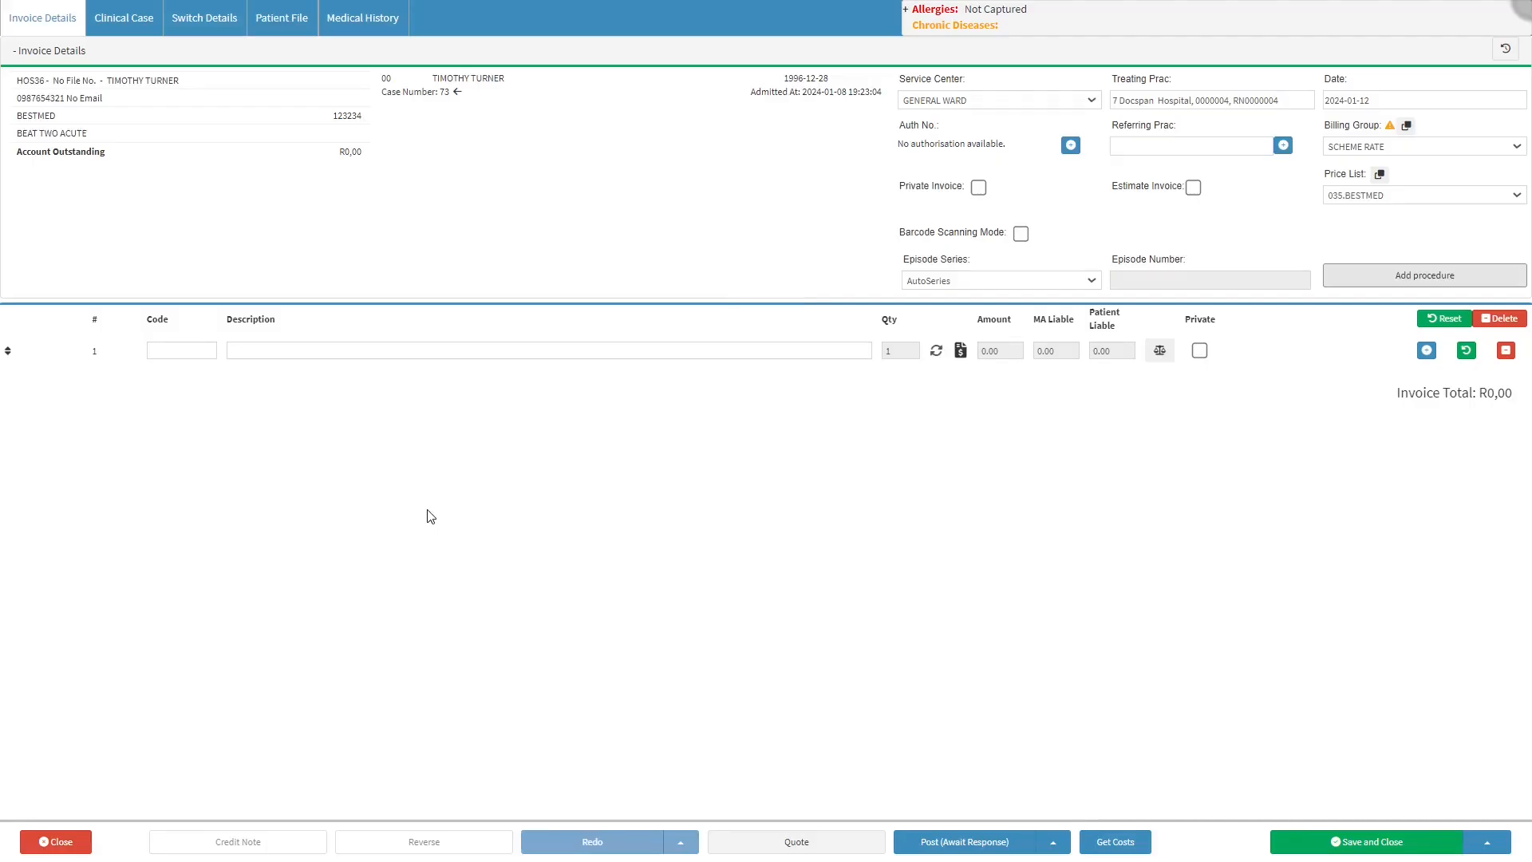
Add billing code 580002, Modifier 0002: Orthopaedic, to the first invoice line with a quantity of 3
click(190, 351)
text(5)
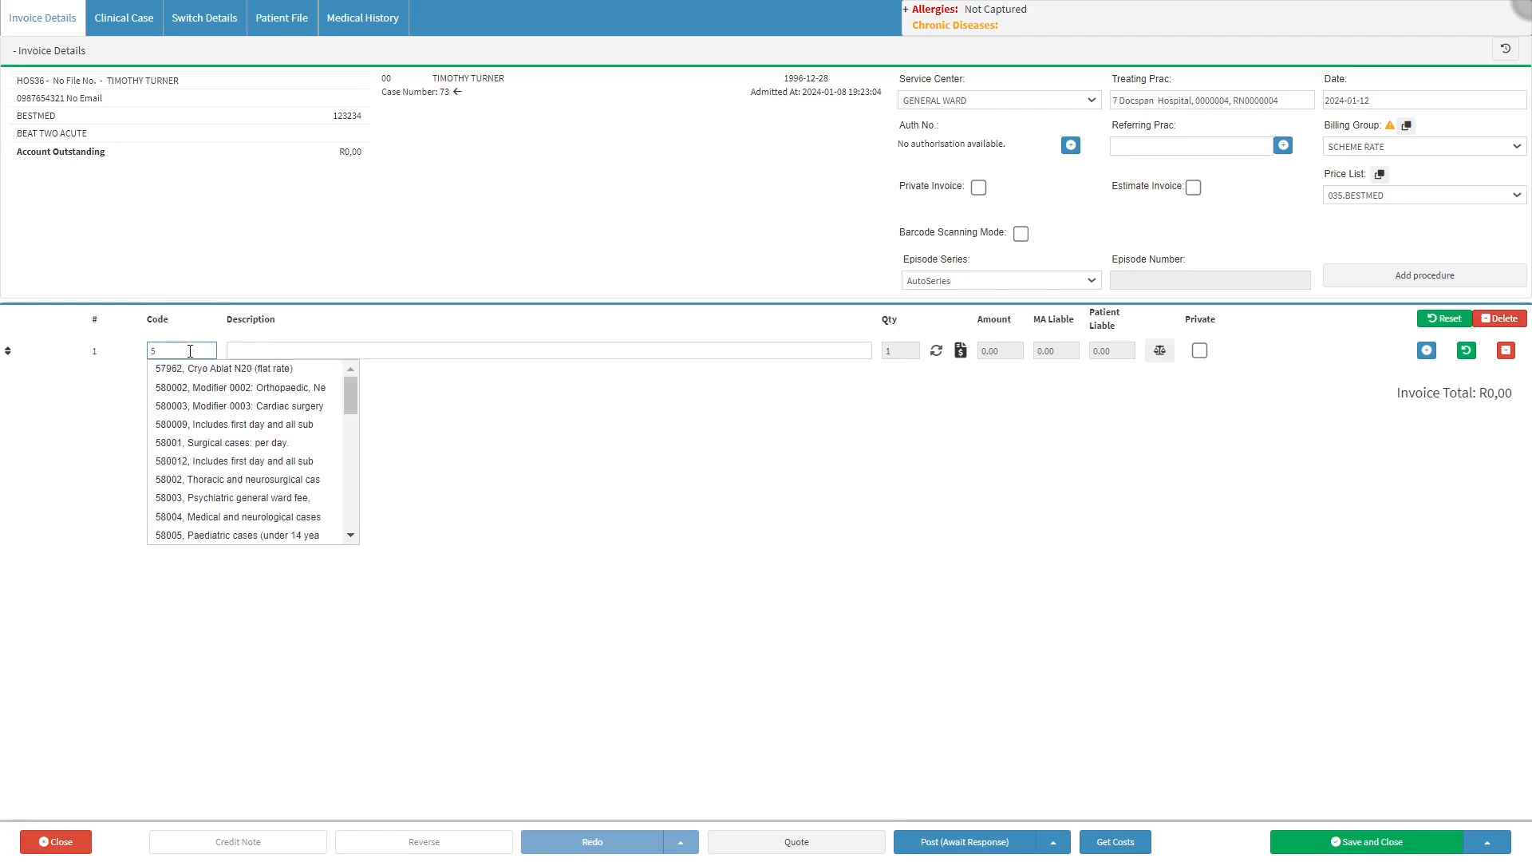
click(211, 387)
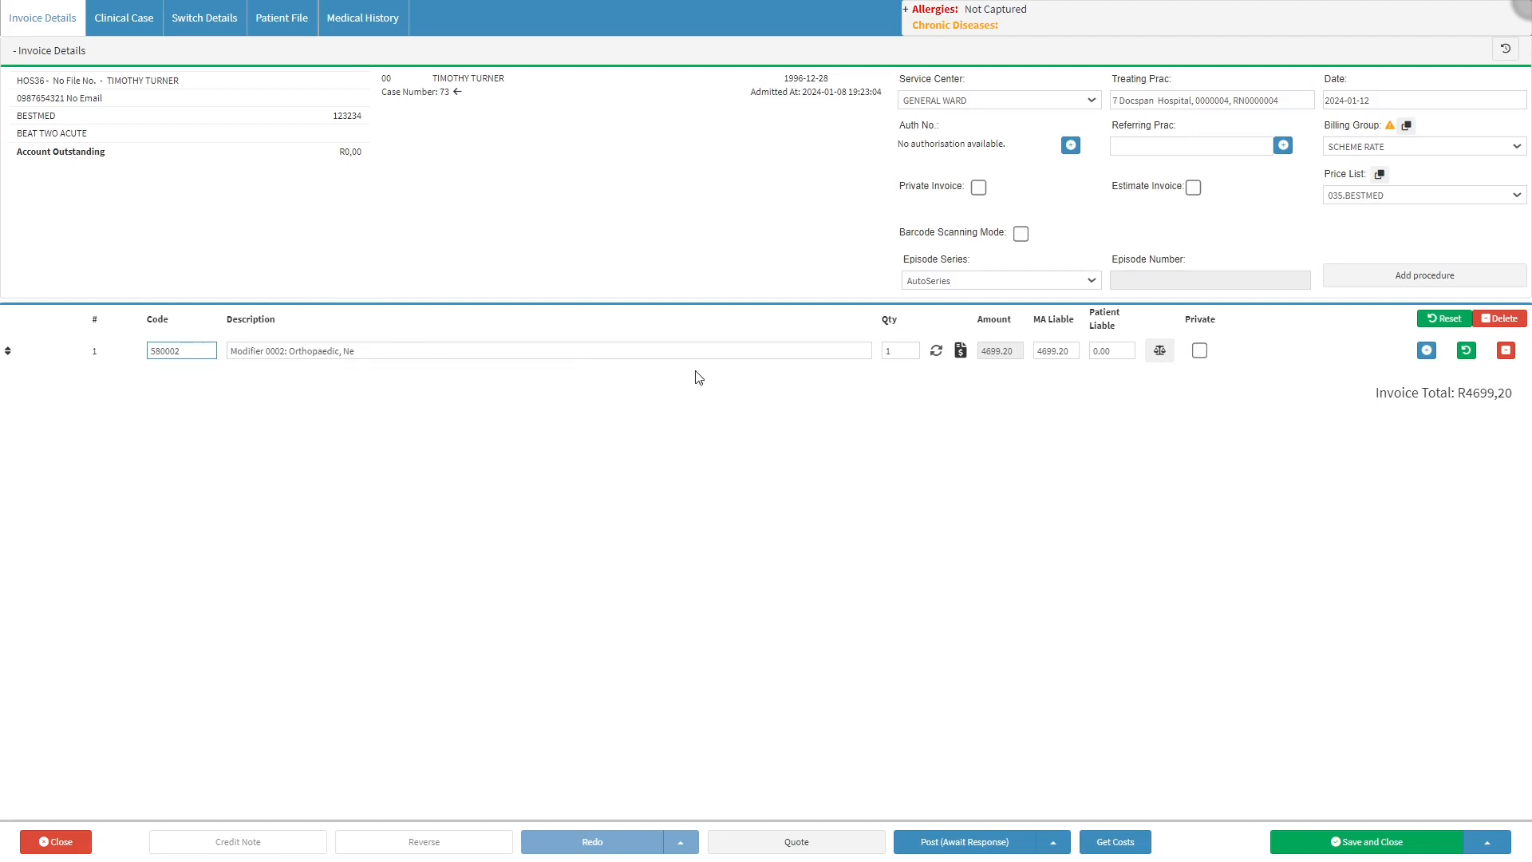
click(910, 348)
click(910, 349)
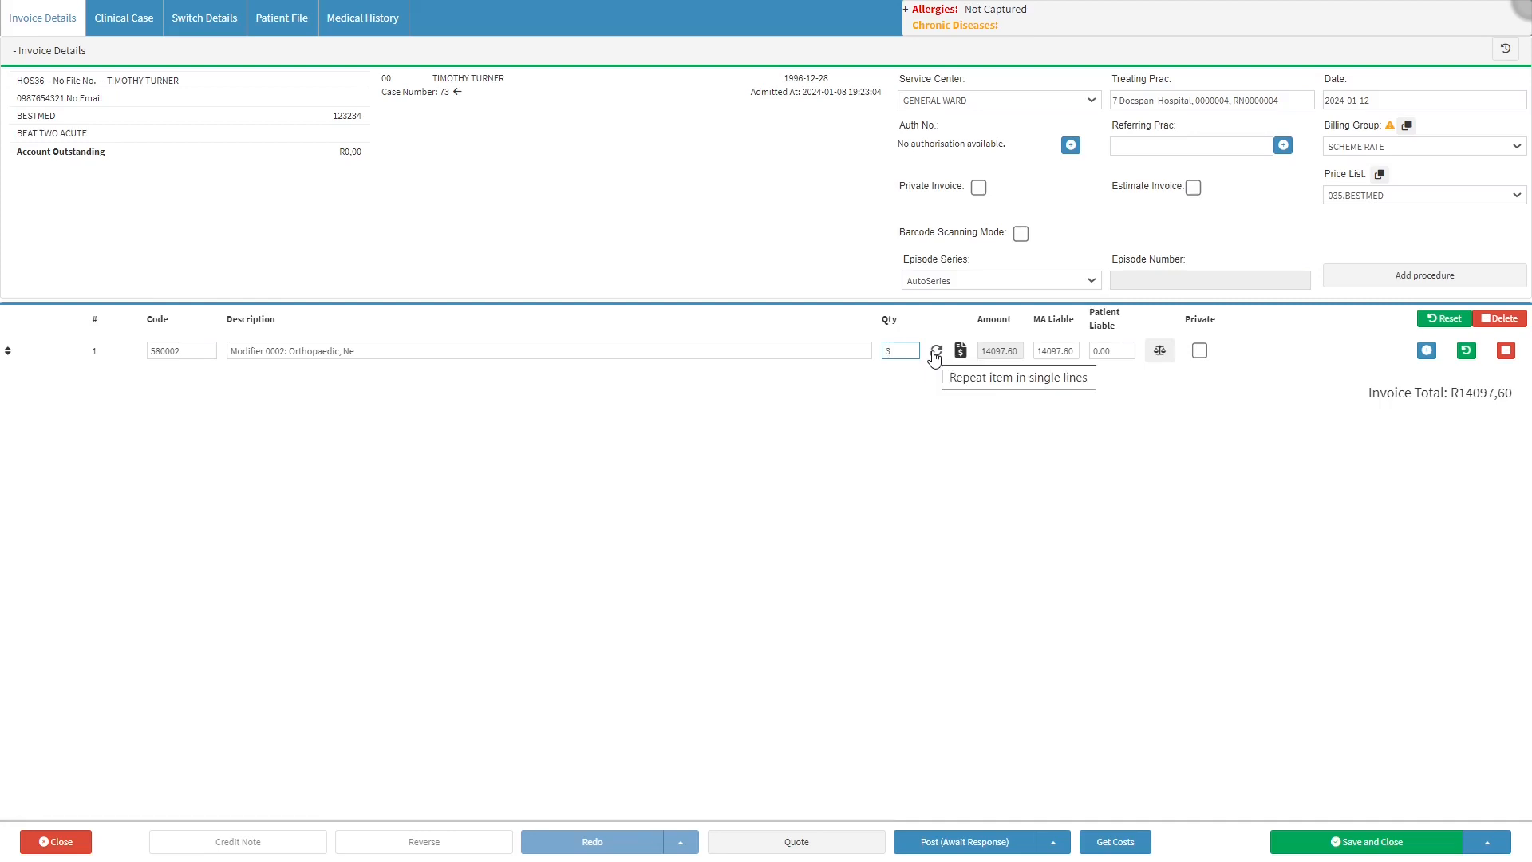
Repeat the 580002 item as three separate single lines on the invoice
click(935, 353)
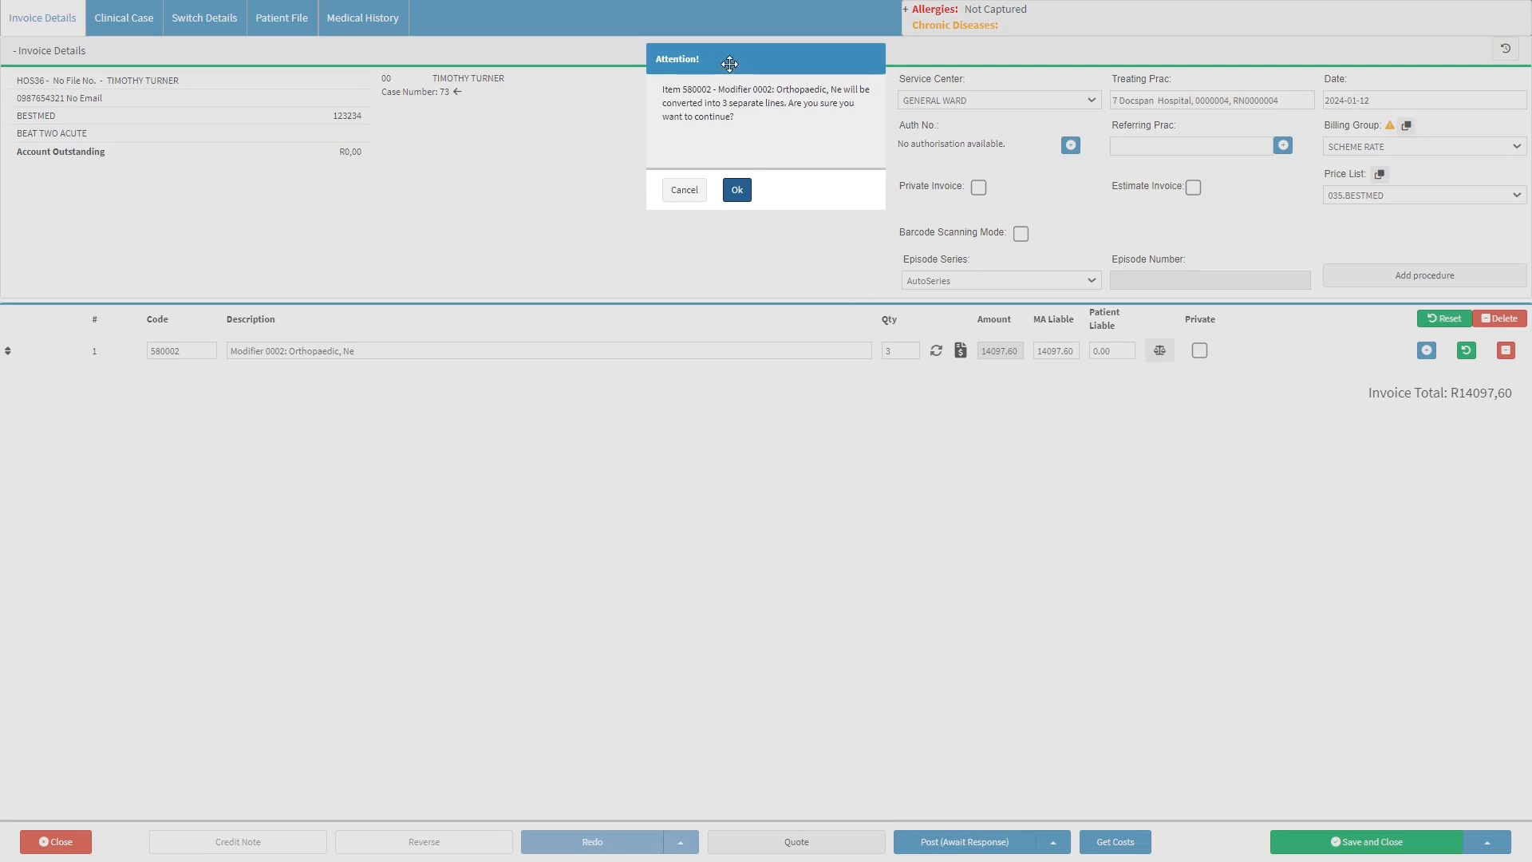
click(728, 60)
click(737, 192)
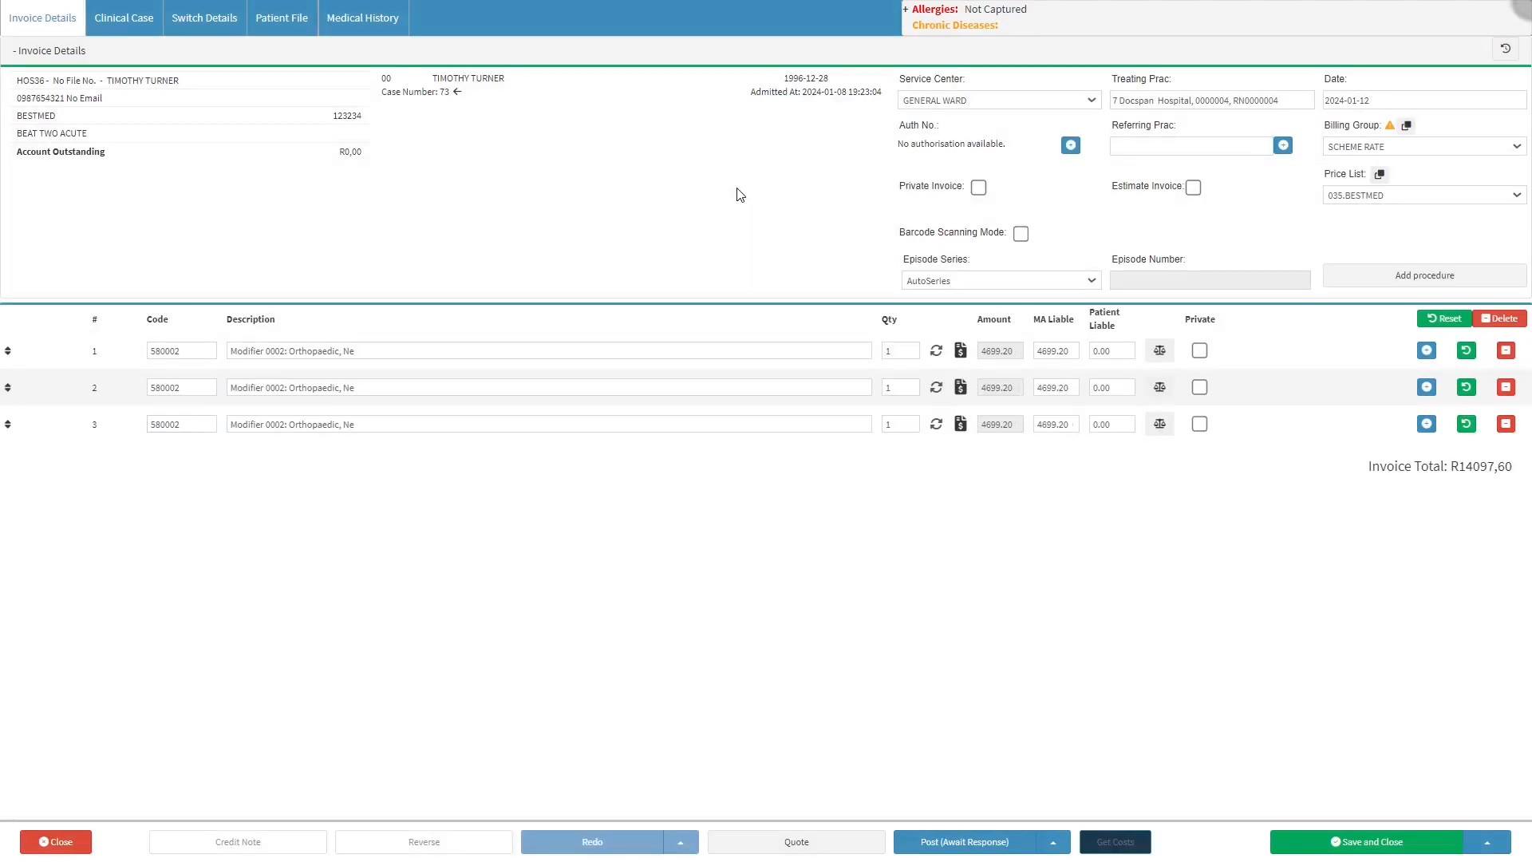
click(750, 345)
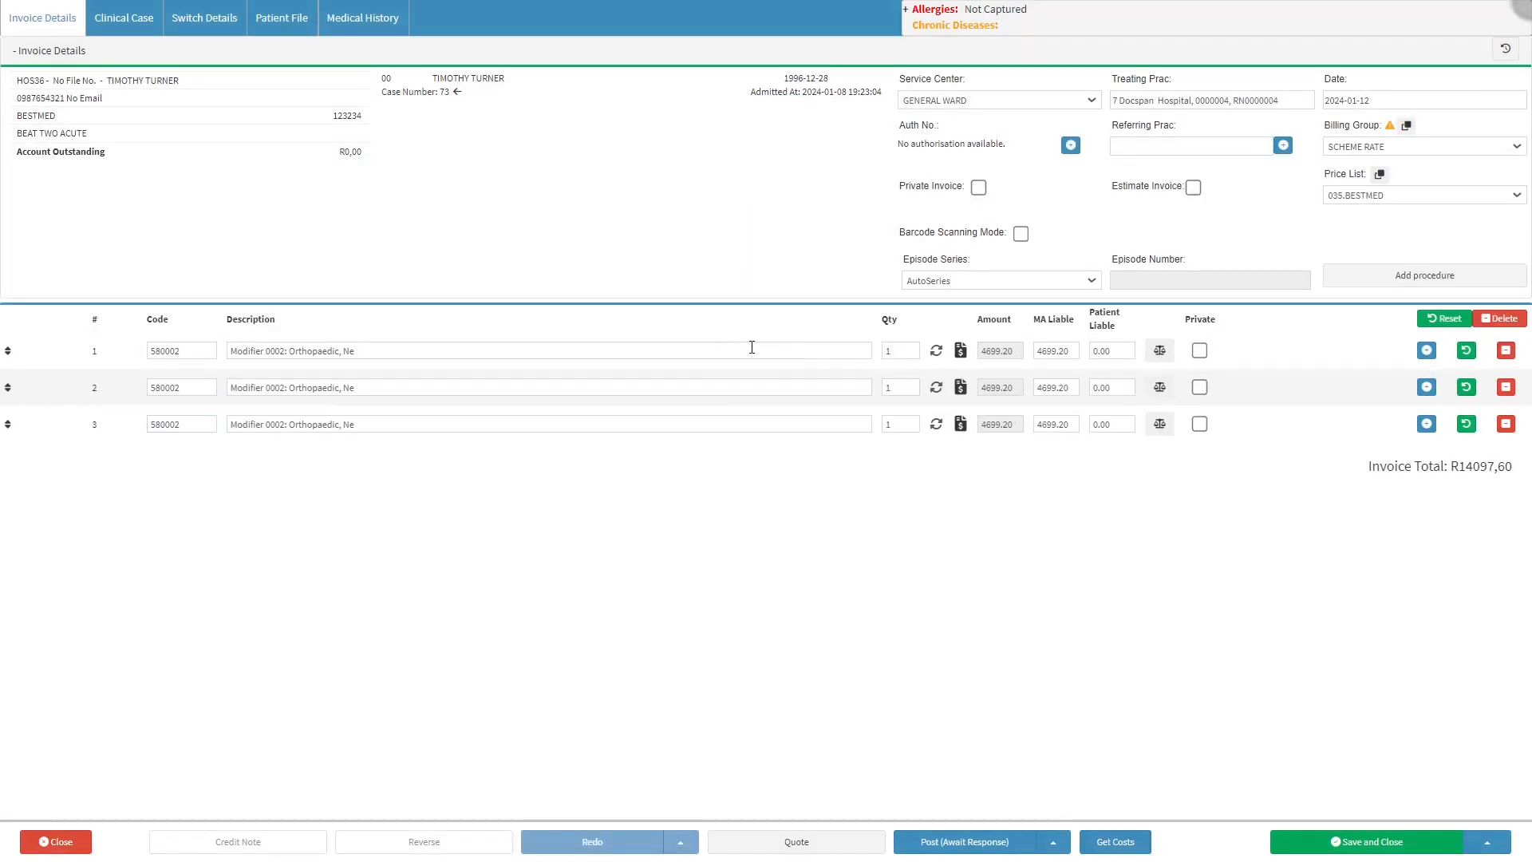
click(750, 386)
click(746, 424)
Examine the first line's amount, liability split and private setting, and the actions for resetting, deleting and adding lines
click(961, 351)
click(1013, 354)
click(1063, 354)
click(1107, 349)
click(1158, 353)
click(1195, 346)
click(1430, 320)
click(1488, 319)
click(1432, 355)
click(1465, 353)
click(1505, 353)
Check the invoice's posting options and save the invoice without closing it
click(80, 842)
click(827, 850)
click(1050, 844)
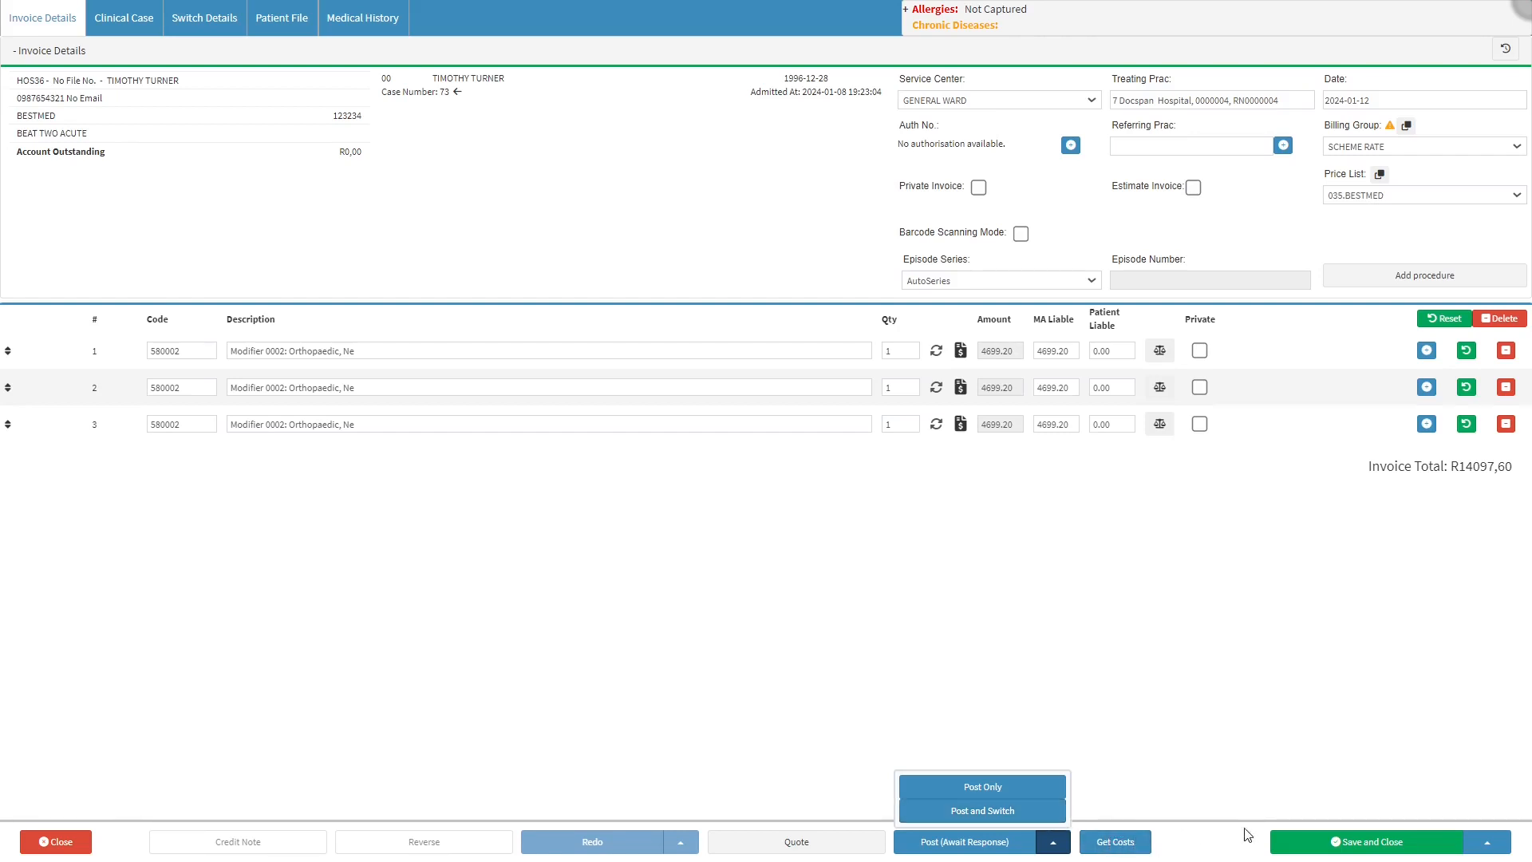
click(1341, 842)
click(1485, 842)
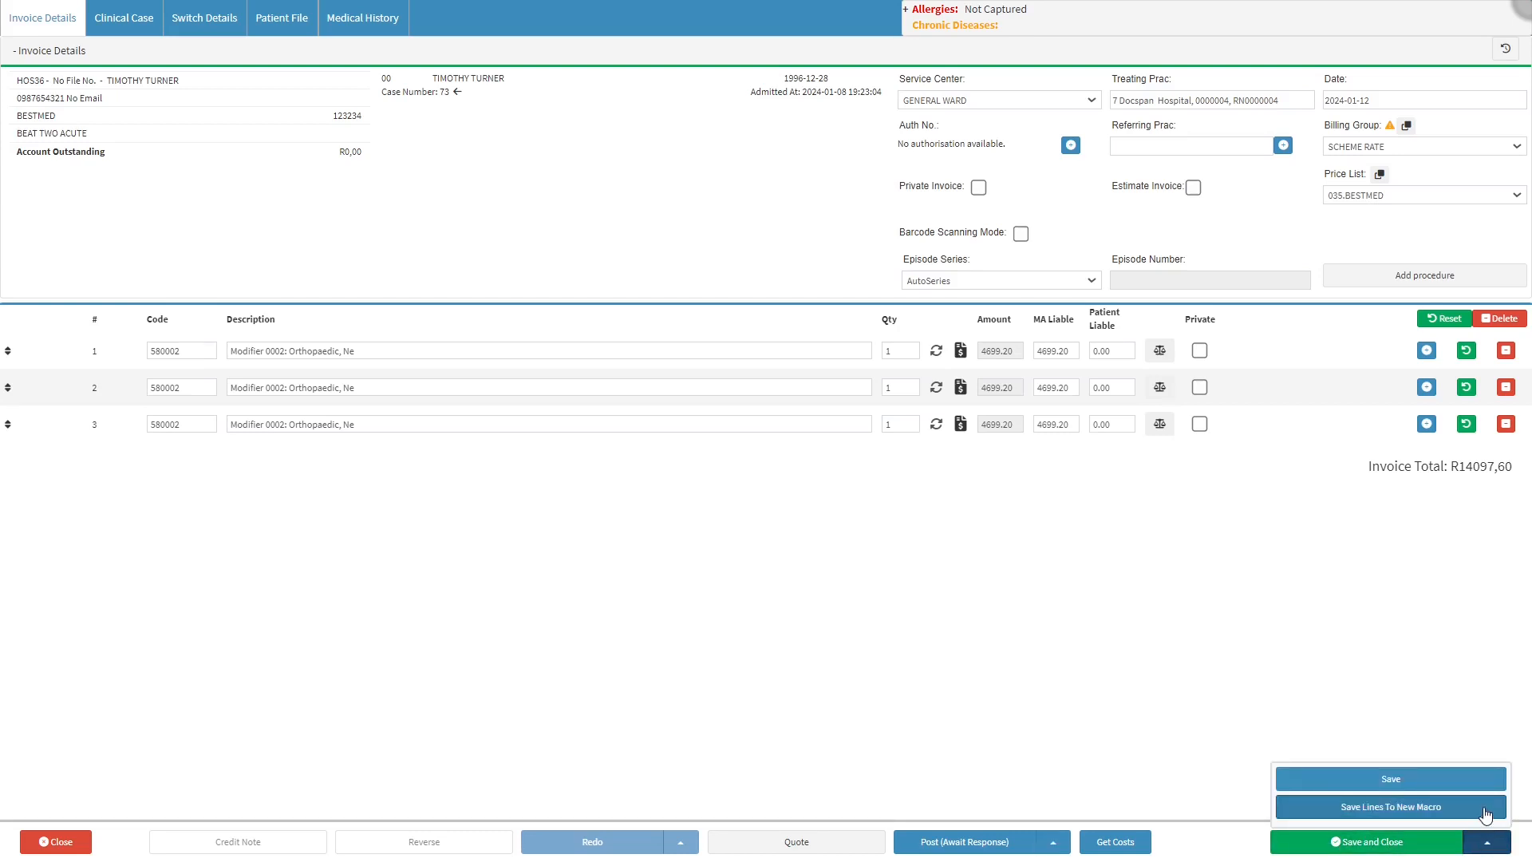
click(1468, 778)
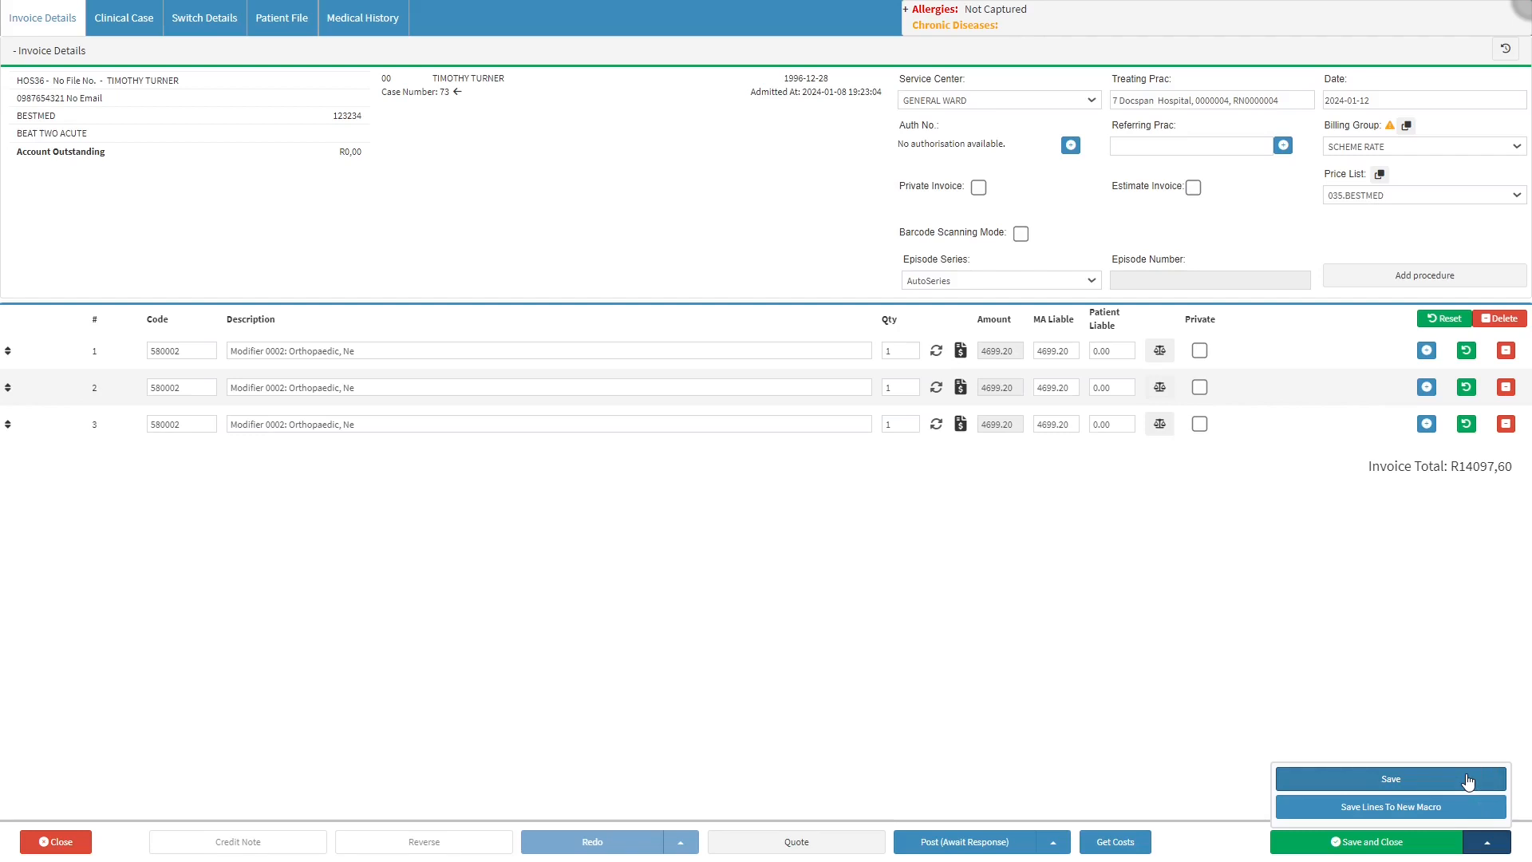